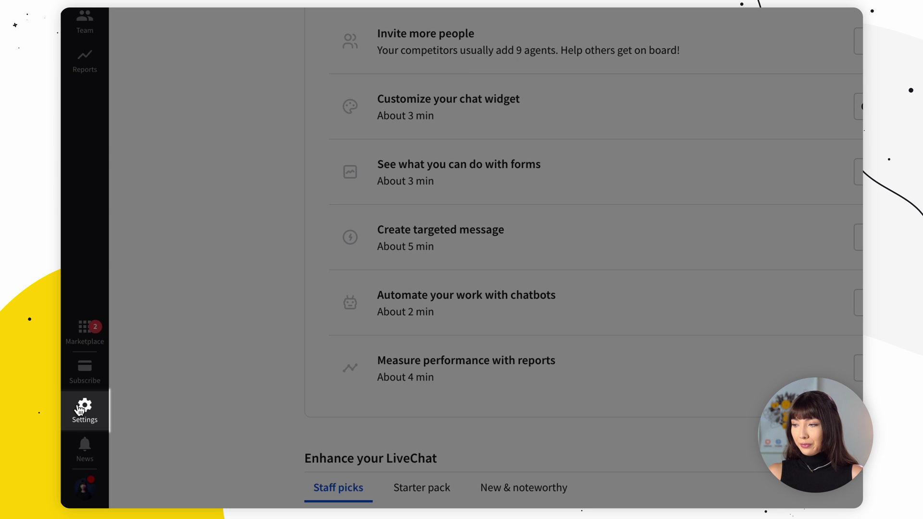
Change the General group's chat widget language to 简体中文 in the Chat widget Language settings.
left_click(80, 409)
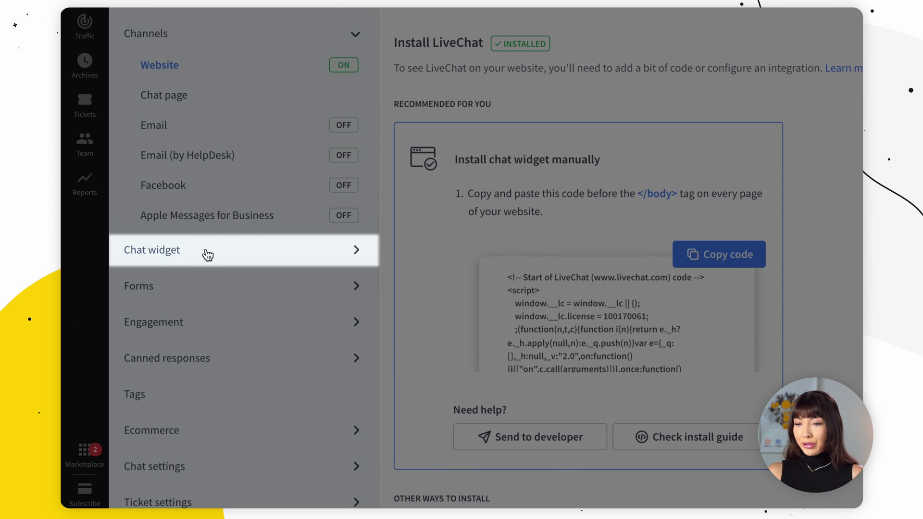
left_click(205, 129)
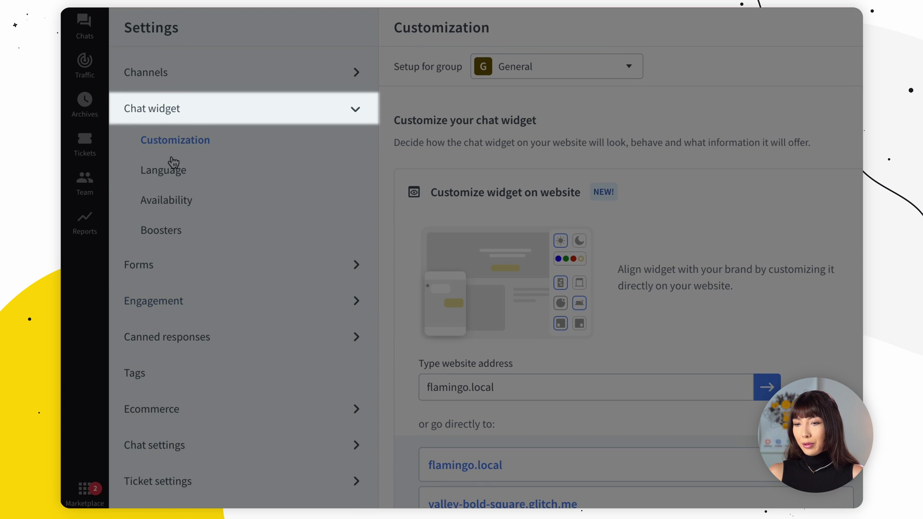
left_click(168, 176)
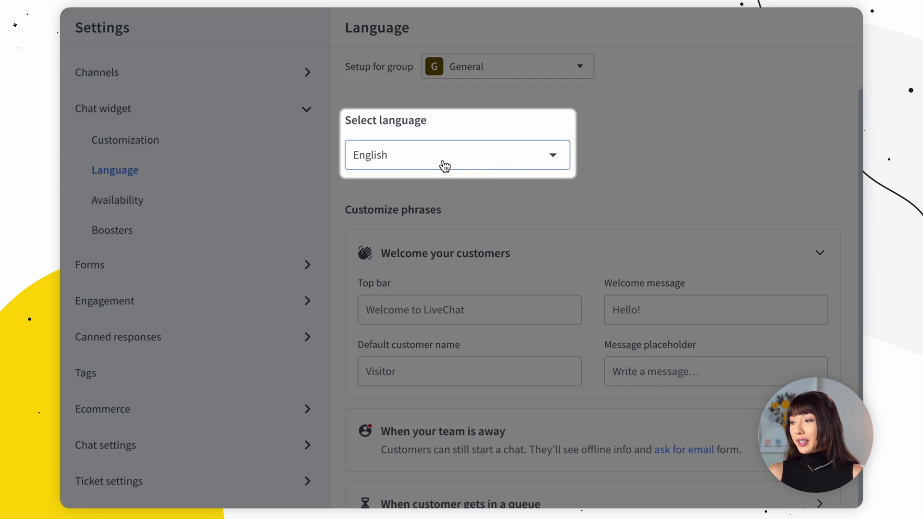
left_click(487, 162)
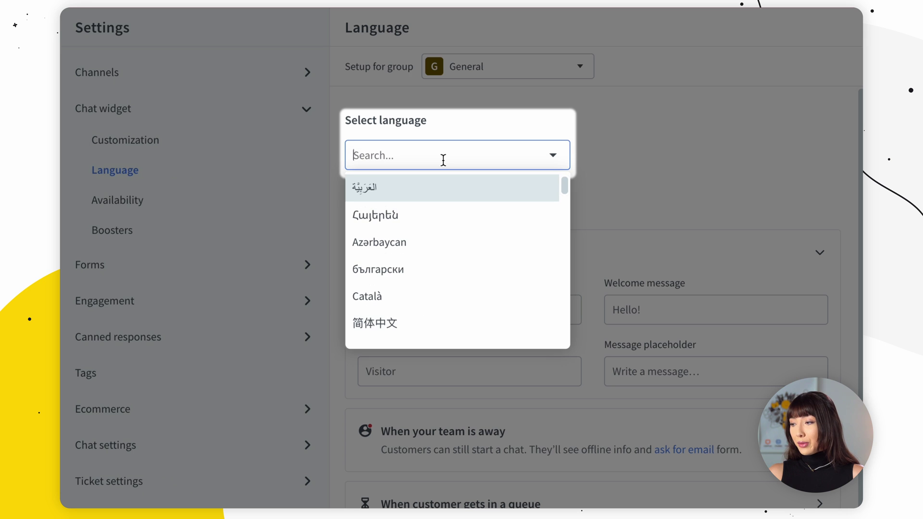
scroll(425, 264, "down", 1)
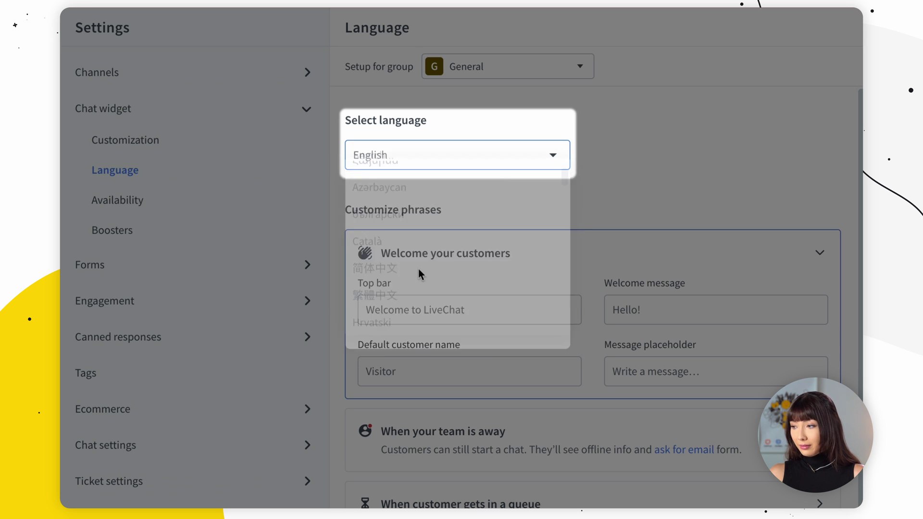
left_click(418, 269)
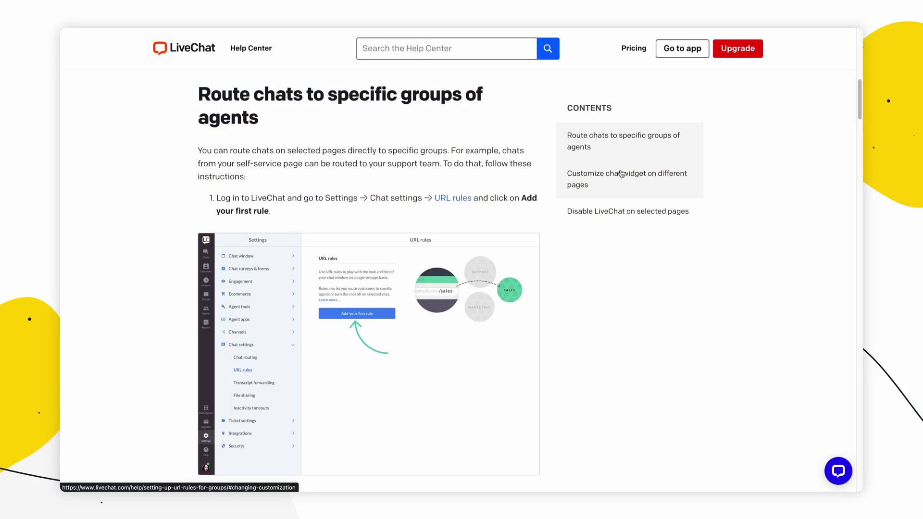
scroll(622, 174, "down", 10)
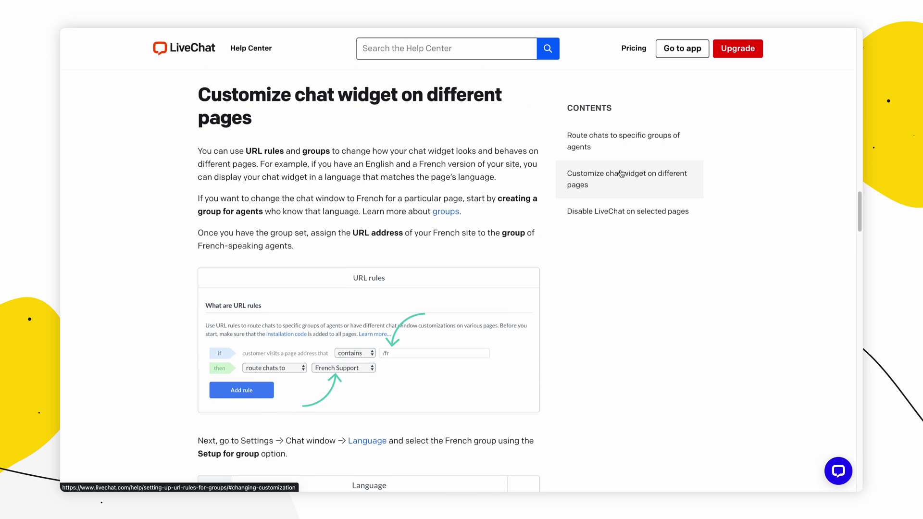
Jump to the article's 'Disable LiveChat on selected pages' section from the Contents list.
left_click(618, 217)
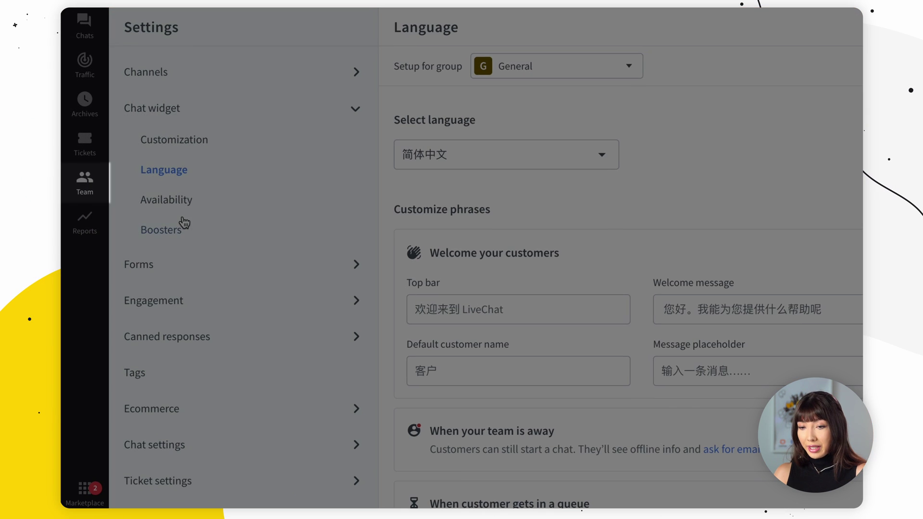
Start a new agent group under Team > Groups and name it 'Chinese language'.
left_click(98, 190)
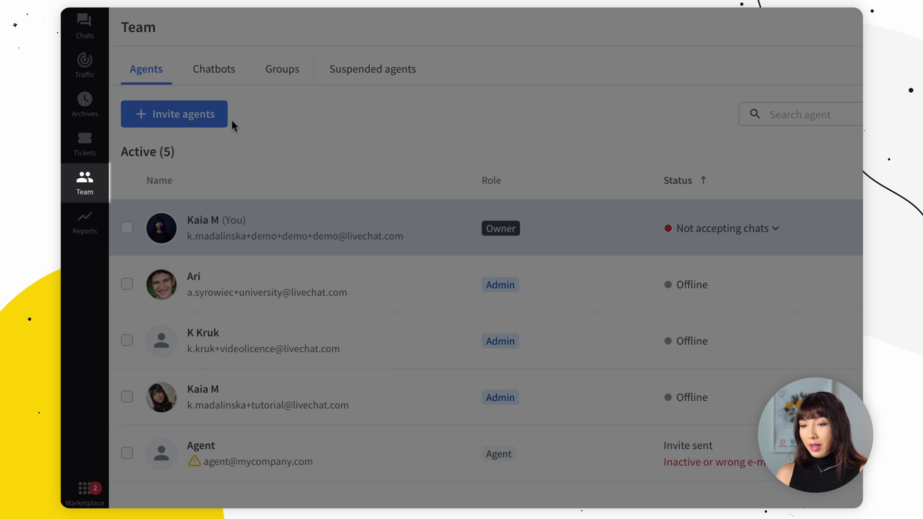
left_click(280, 81)
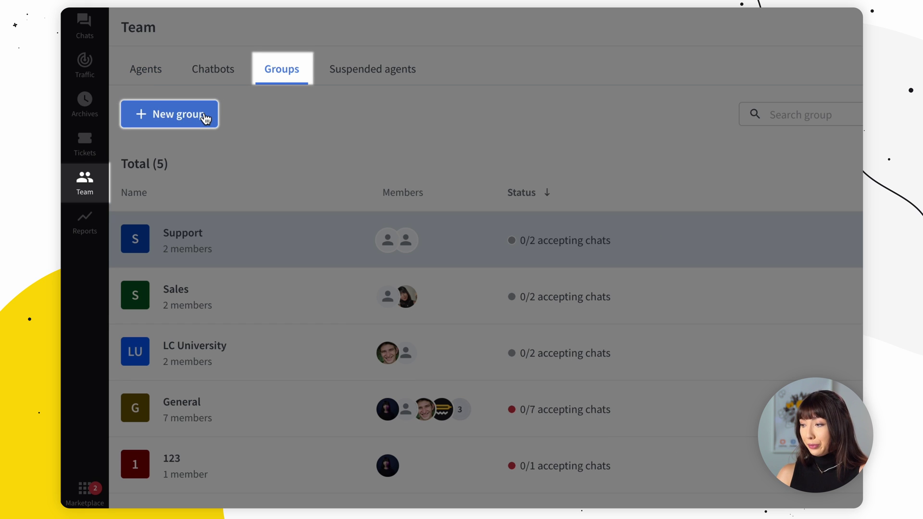
left_click(205, 119)
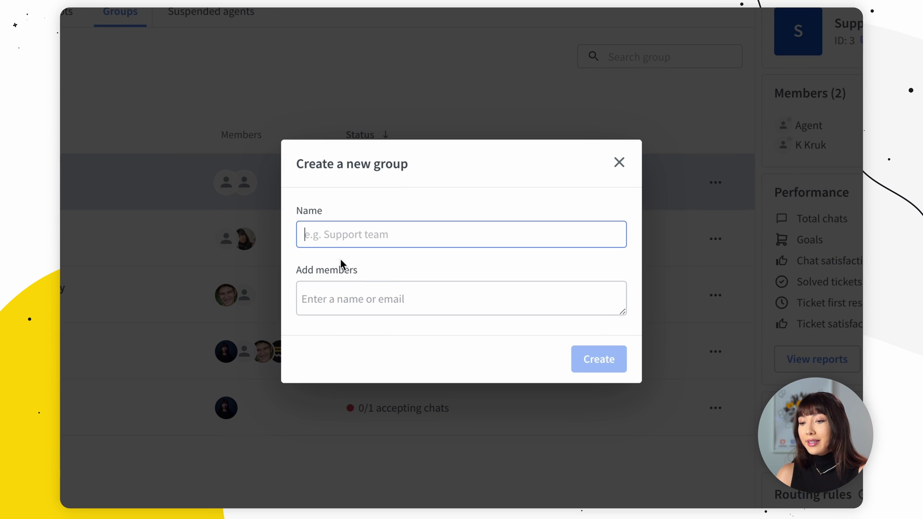
left_click(352, 294)
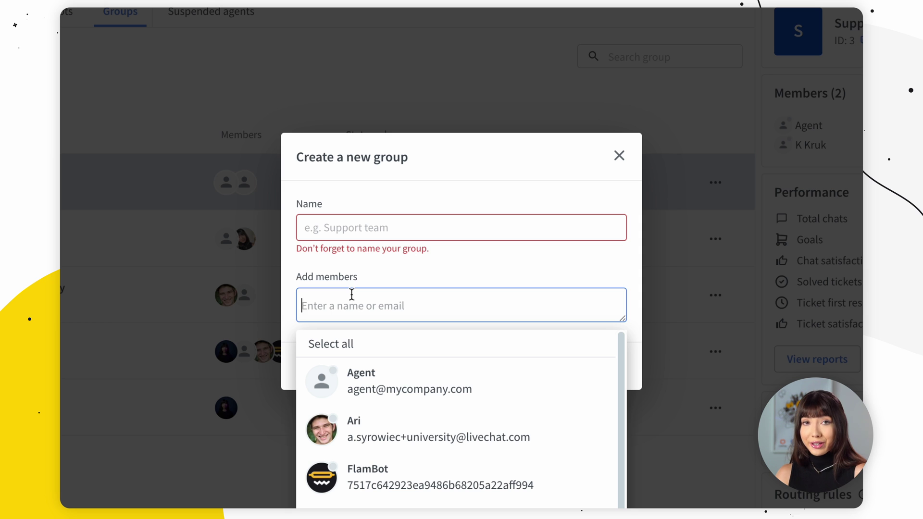
left_click(315, 226)
type("Chinese language")
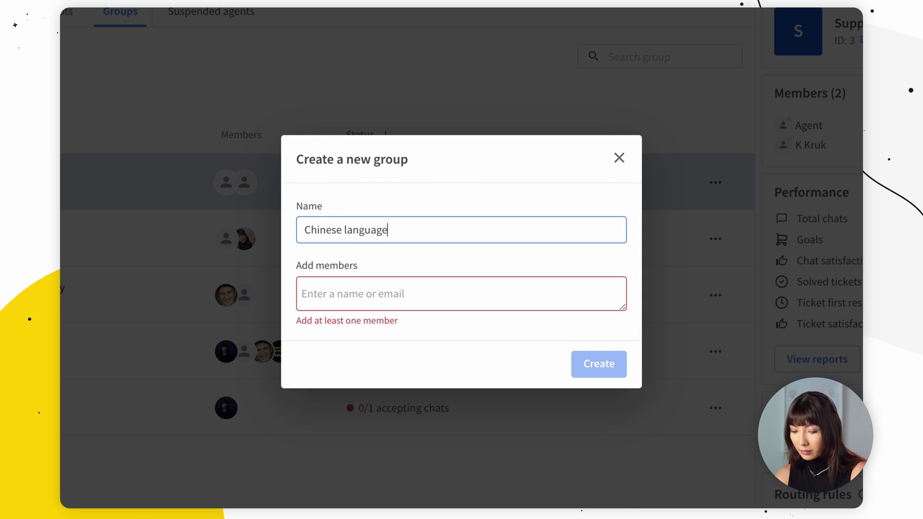
Add two agents as members and create the Chinese language group.
left_click(380, 291)
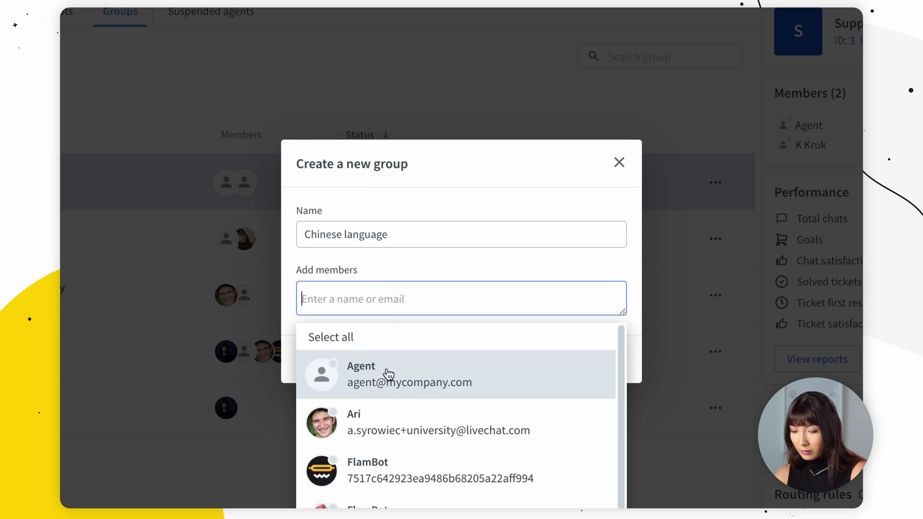
scroll(391, 488, "down", 2)
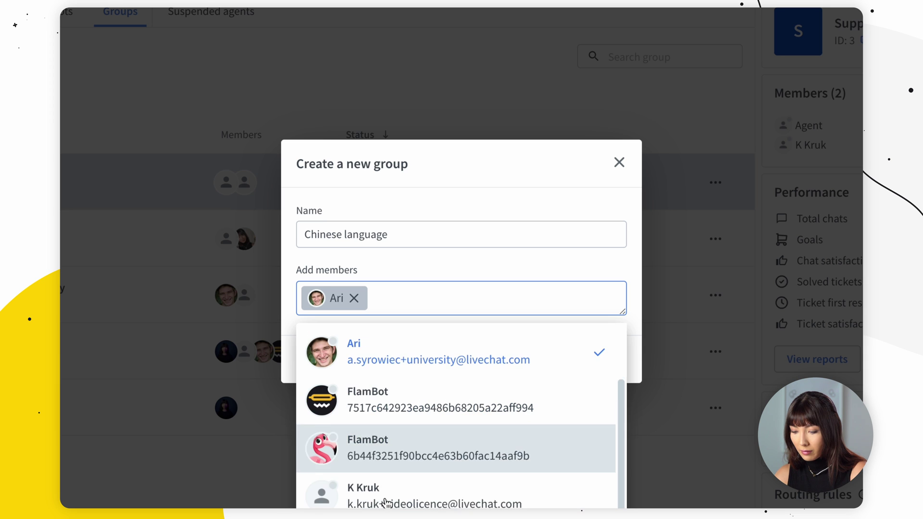
left_click(391, 503)
left_click(603, 265)
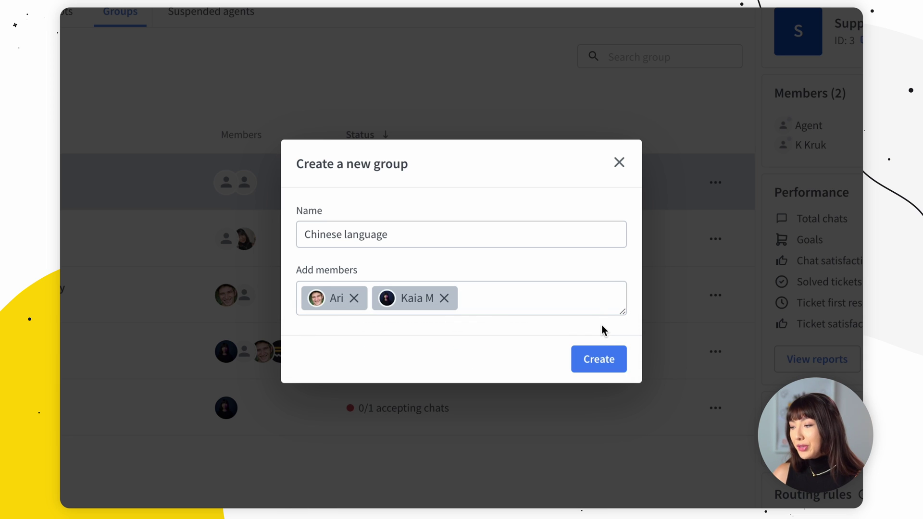
left_click(580, 357)
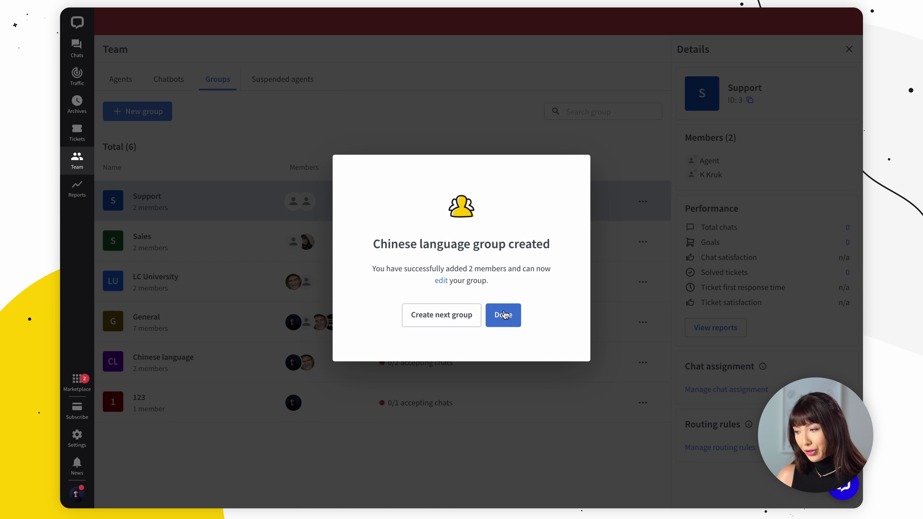
left_click(503, 315)
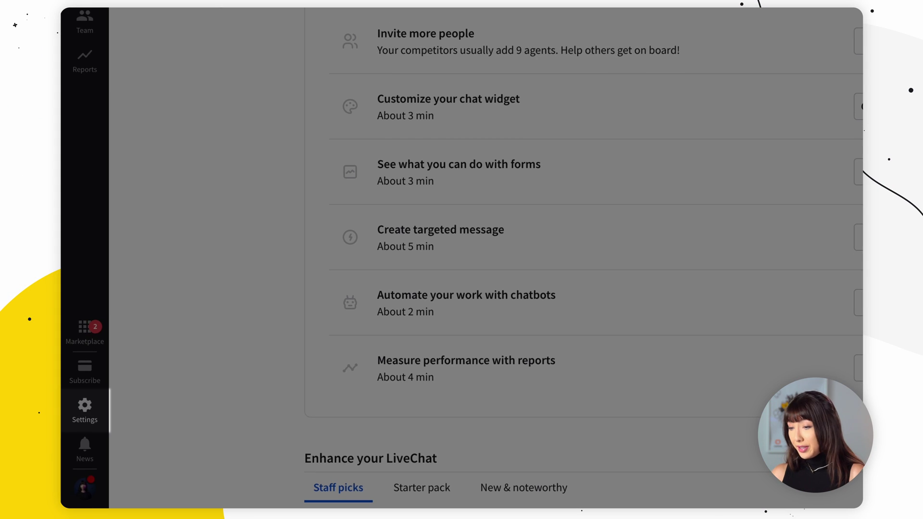
In the Chat widget Language settings, select the LC University group and set its language to Dansk.
left_click(93, 412)
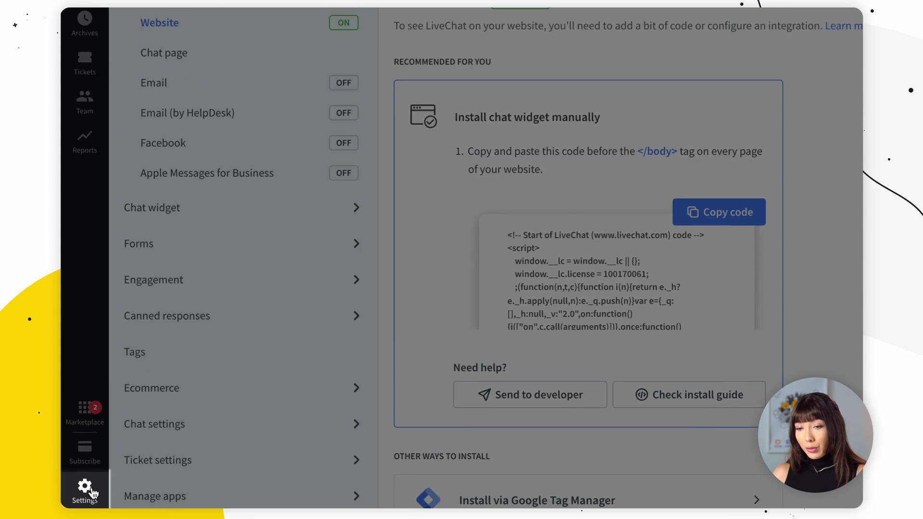
left_click(191, 297)
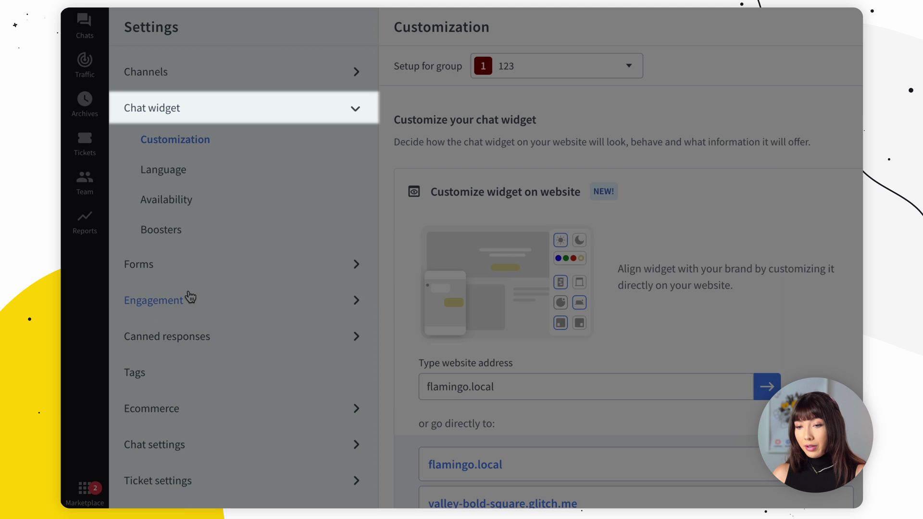
left_click(180, 174)
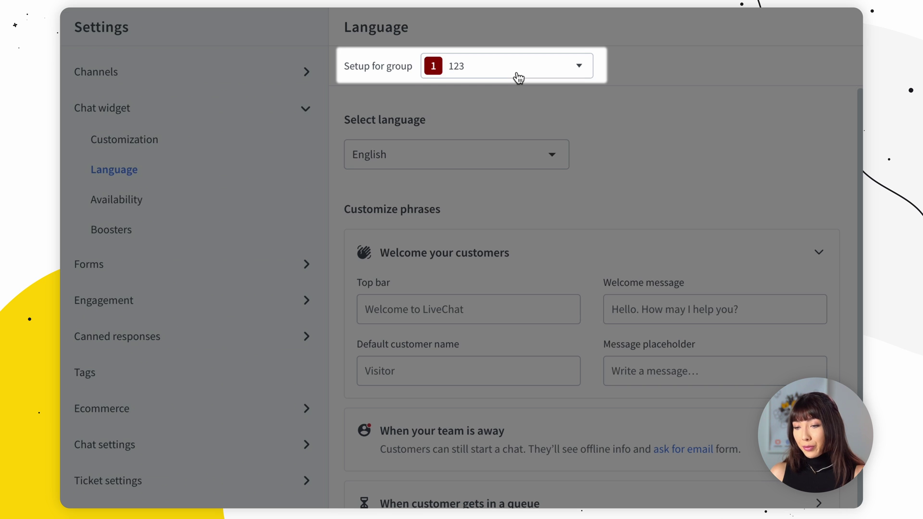
left_click(518, 77)
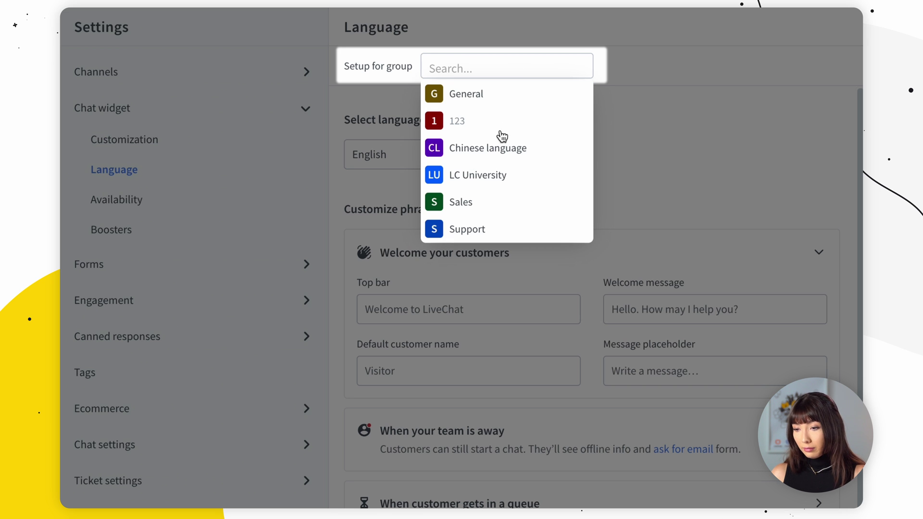
left_click(497, 184)
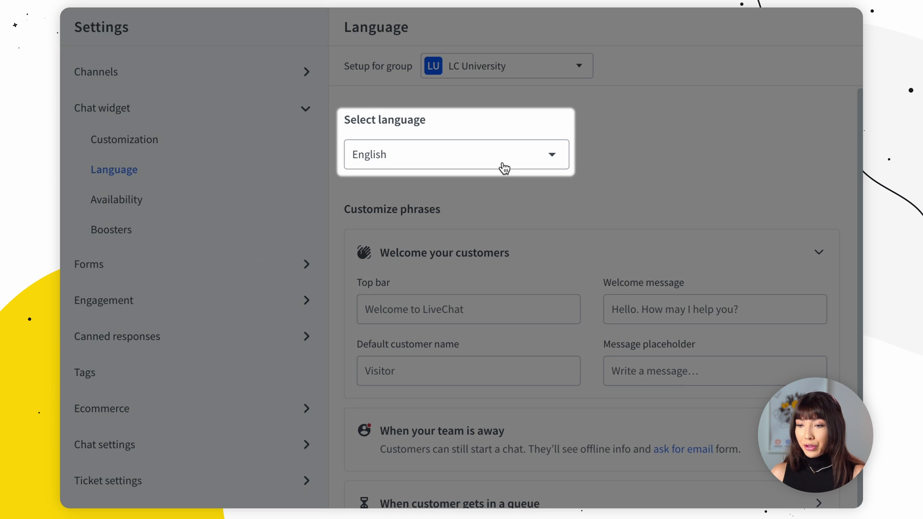
left_click(504, 167)
scroll(491, 277, "down", 3)
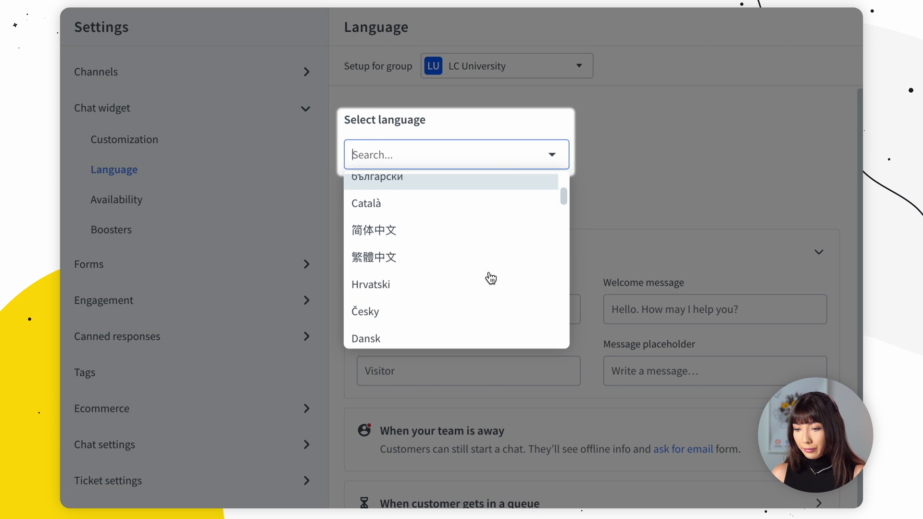
left_click(488, 270)
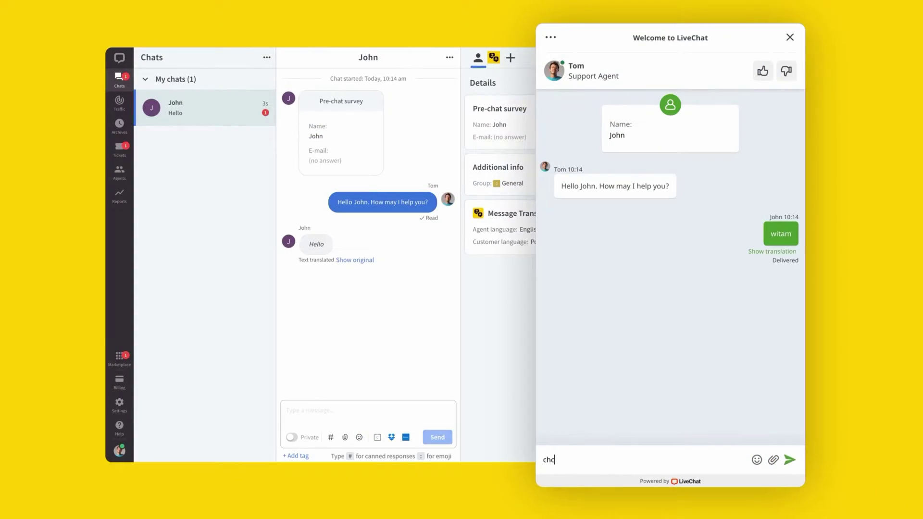
Send a Polish customer message, reply 'sure thing, let me send you a broshure', then view Message Translator settings.
type("apytać o")
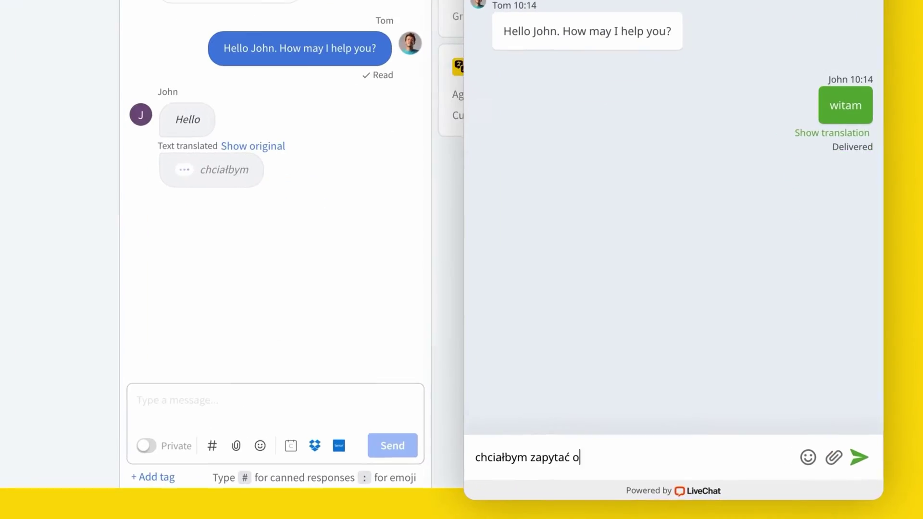
type(" wasze produkty")
key("Return")
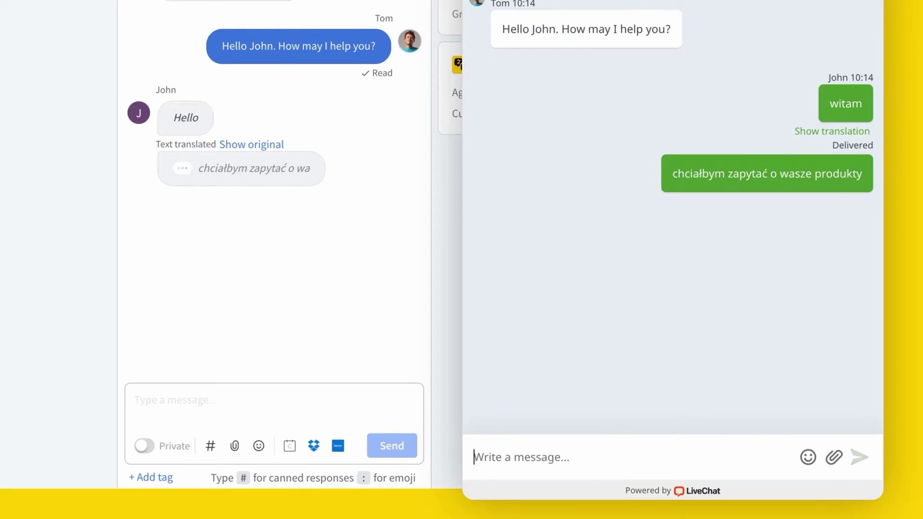
left_click(195, 399)
type("sure thing, let me send you a bros")
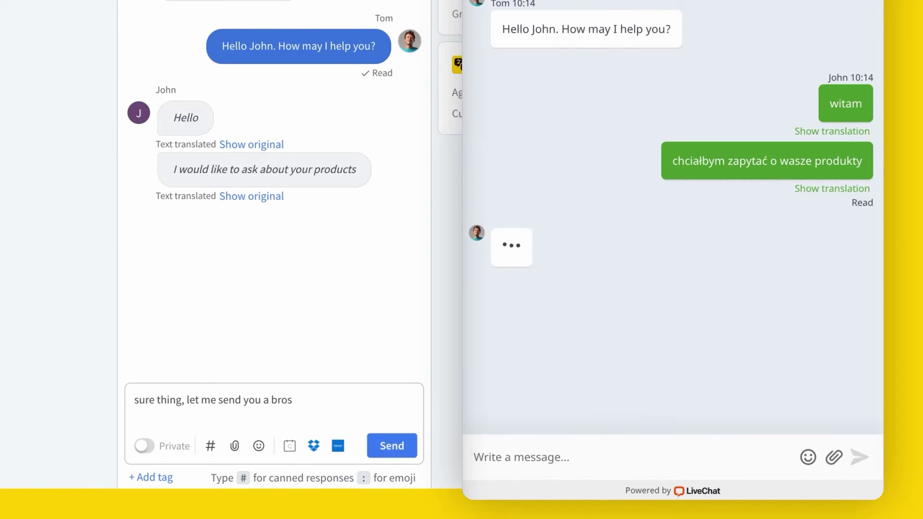
type("hure")
key("Return")
key("Return")
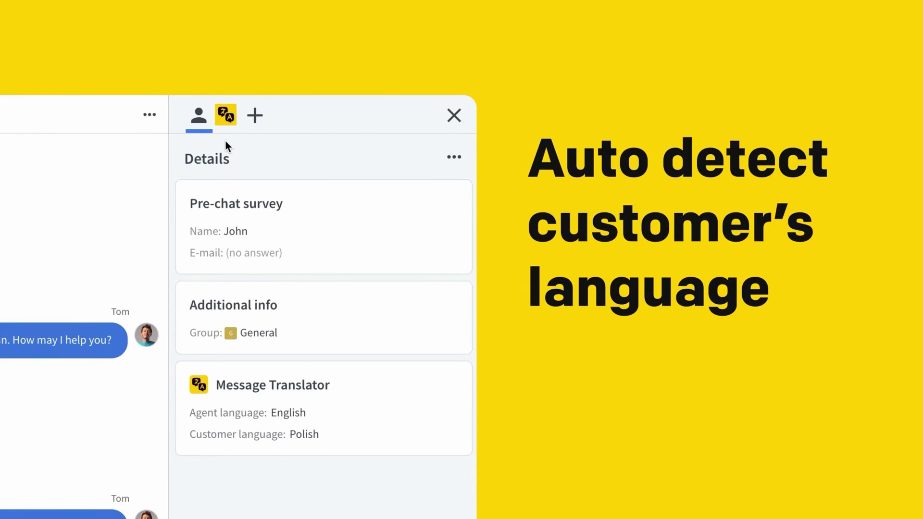
left_click(227, 121)
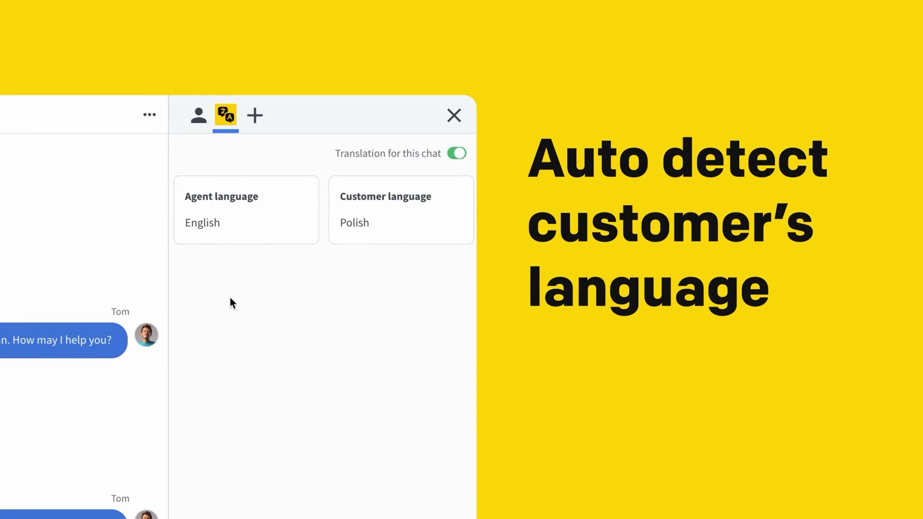